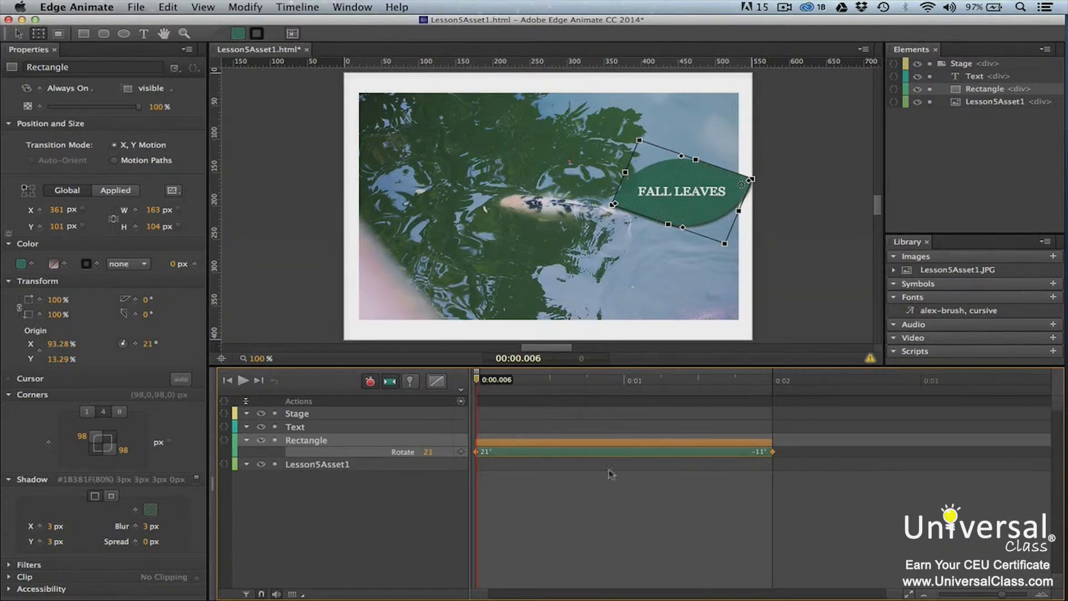
# Scrub the playhead to 0:02 to preview the rectangle's rotation transition
pyautogui.moveTo(476, 381); pyautogui.dragTo(771, 388)
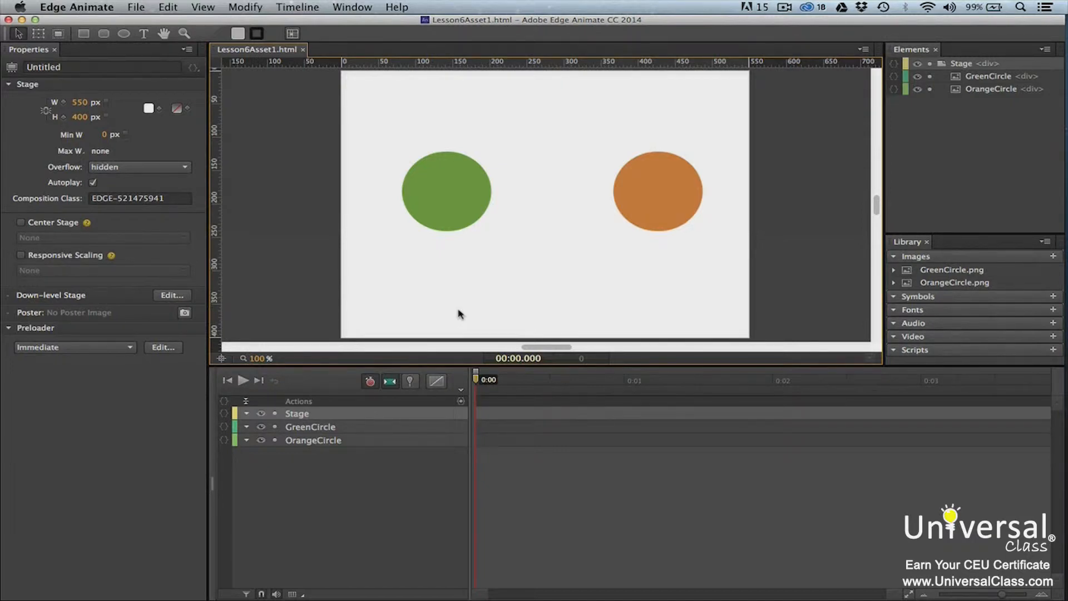
# Enable the Pin, set it to 0:01 with the playhead at 0:00, and move the green circle off the stage's left side to X about -144 px
pyautogui.click(411, 383)
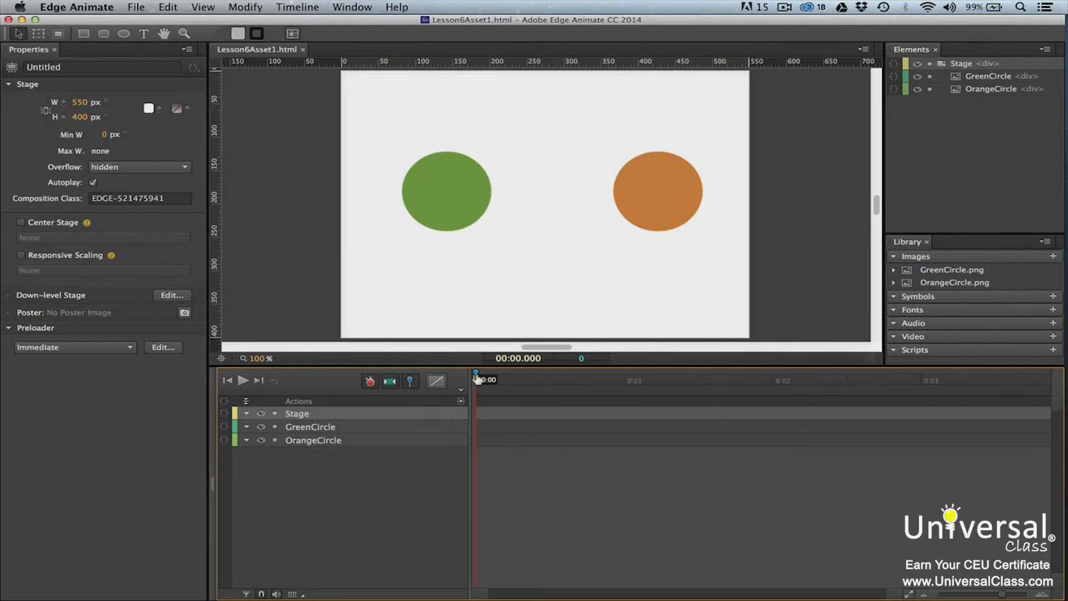
pyautogui.moveTo(476, 376); pyautogui.dragTo(622, 377)
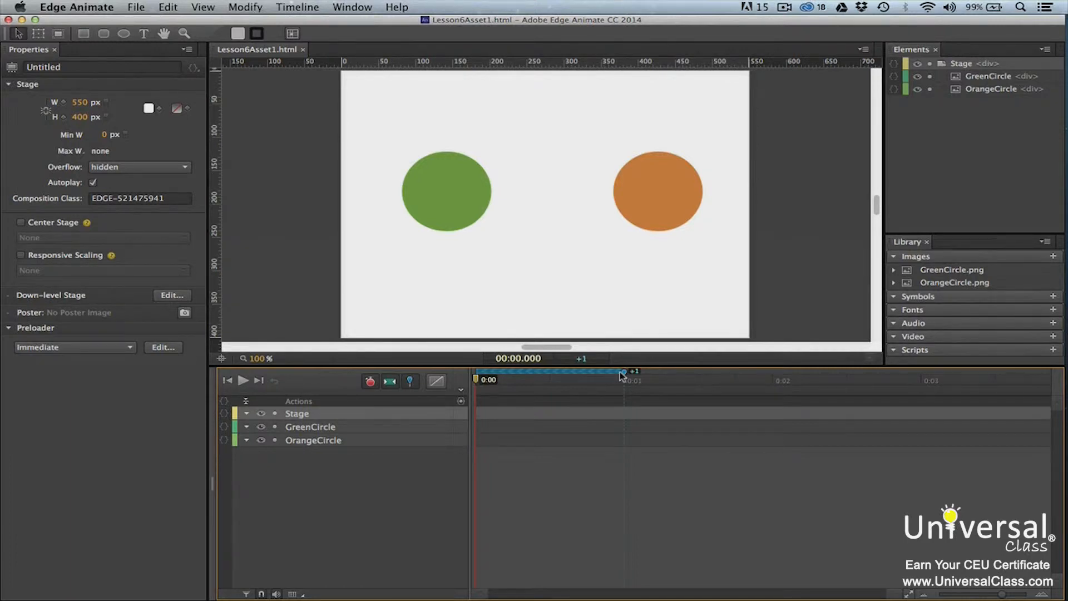
pyautogui.moveTo(446, 184); pyautogui.dragTo(287, 187)
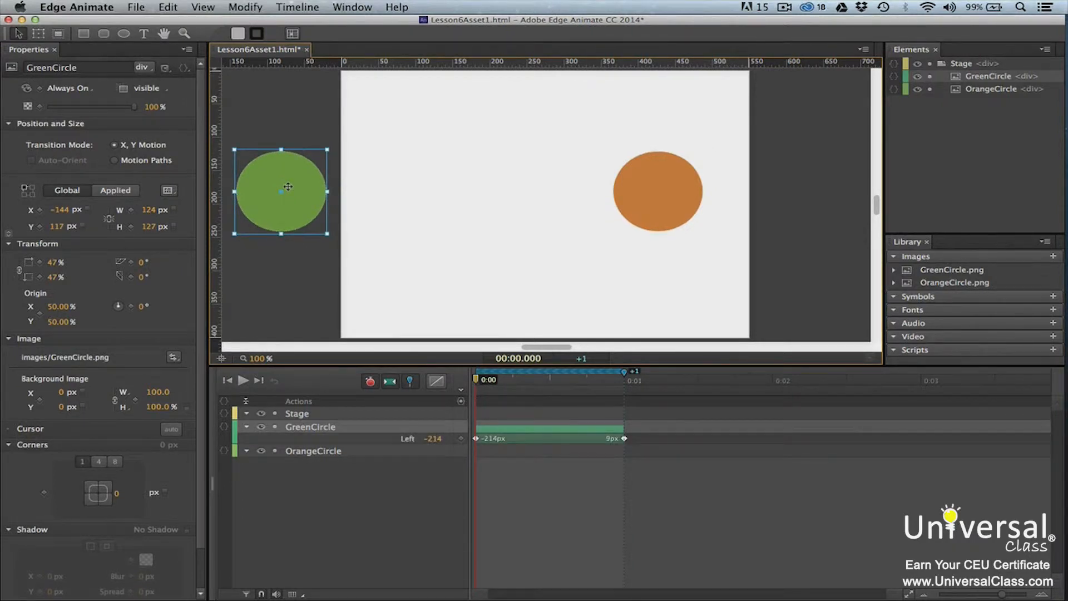
# Move the orange circle off the stage's right side to X about 569 px and play the animation
pyautogui.moveTo(476, 384)
pyautogui.mouseDown()
pyautogui.moveTo(623, 395)
pyautogui.moveTo(472, 400)
pyautogui.mouseUp()
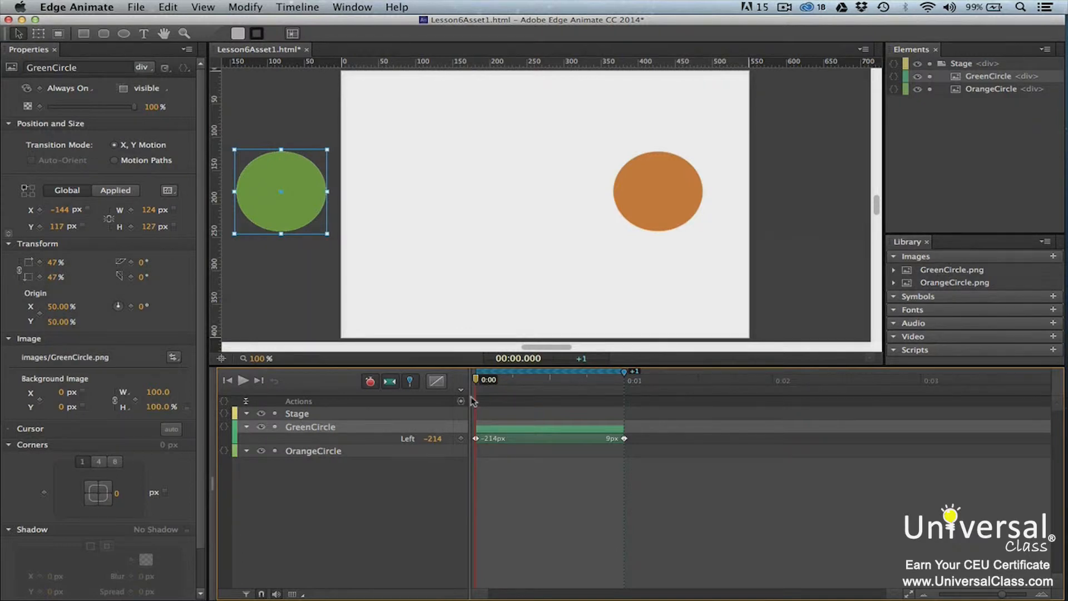
pyautogui.moveTo(645, 186); pyautogui.dragTo(805, 185)
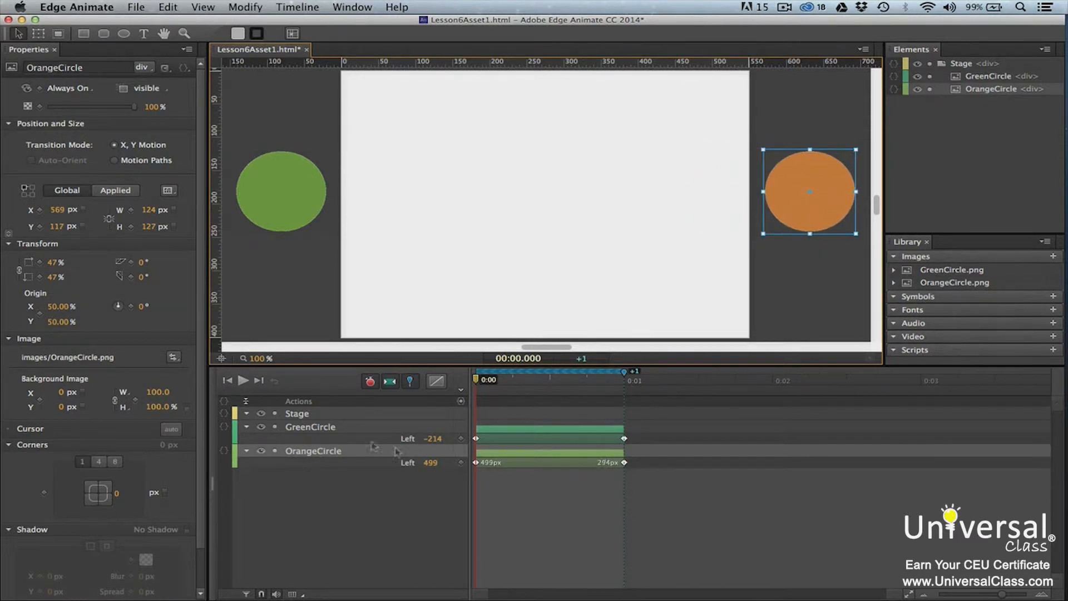
pyautogui.click(243, 380)
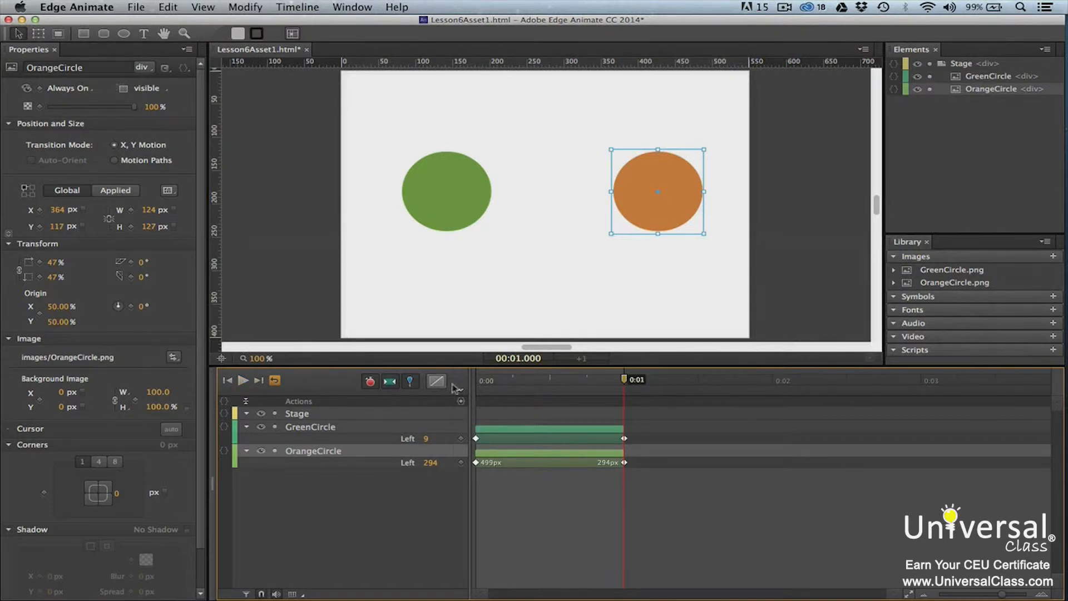
# Set both circles' opacity to about 26% at 0:00 with the Pin at 0:01, and play the animation
pyautogui.moveTo(608, 382); pyautogui.dragTo(476, 382)
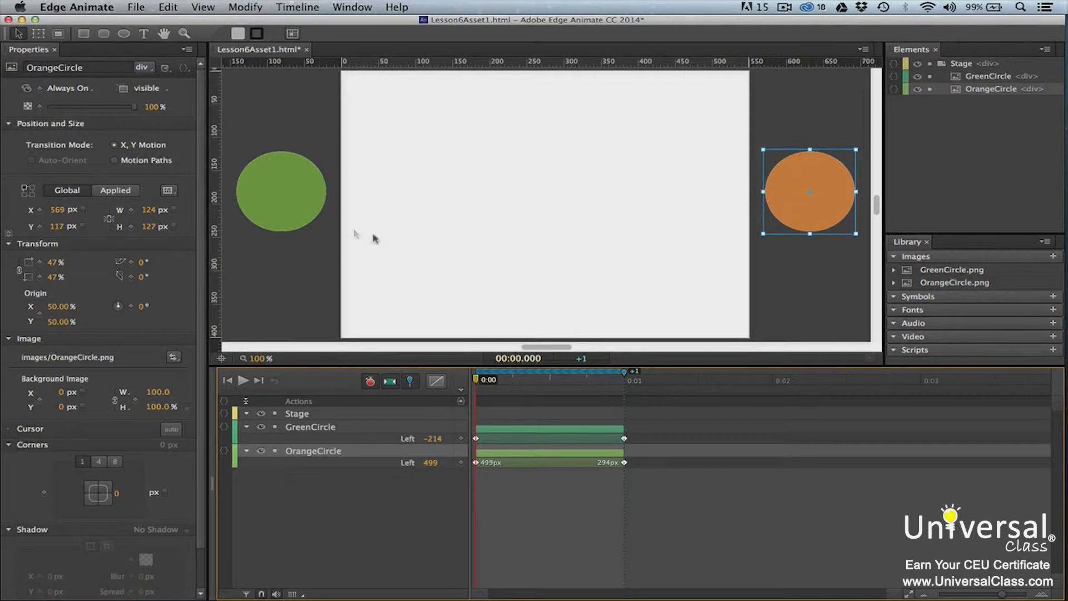
pyautogui.keyDown('shift'); pyautogui.click(291, 204); pyautogui.keyUp('shift')
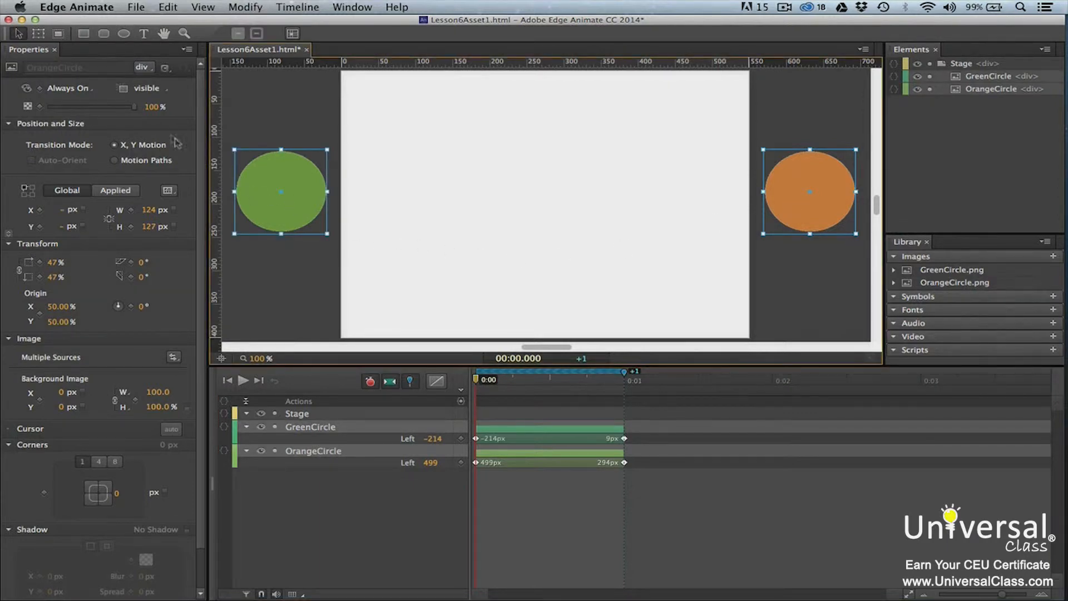
pyautogui.moveTo(134, 107); pyautogui.dragTo(71, 111)
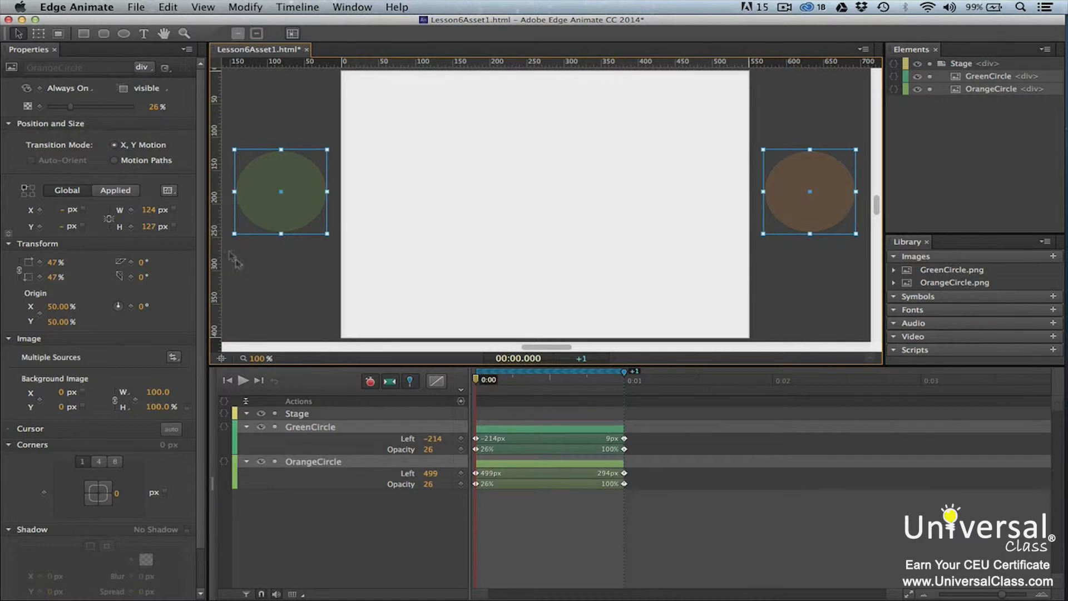
pyautogui.click(266, 294)
pyautogui.click(243, 380)
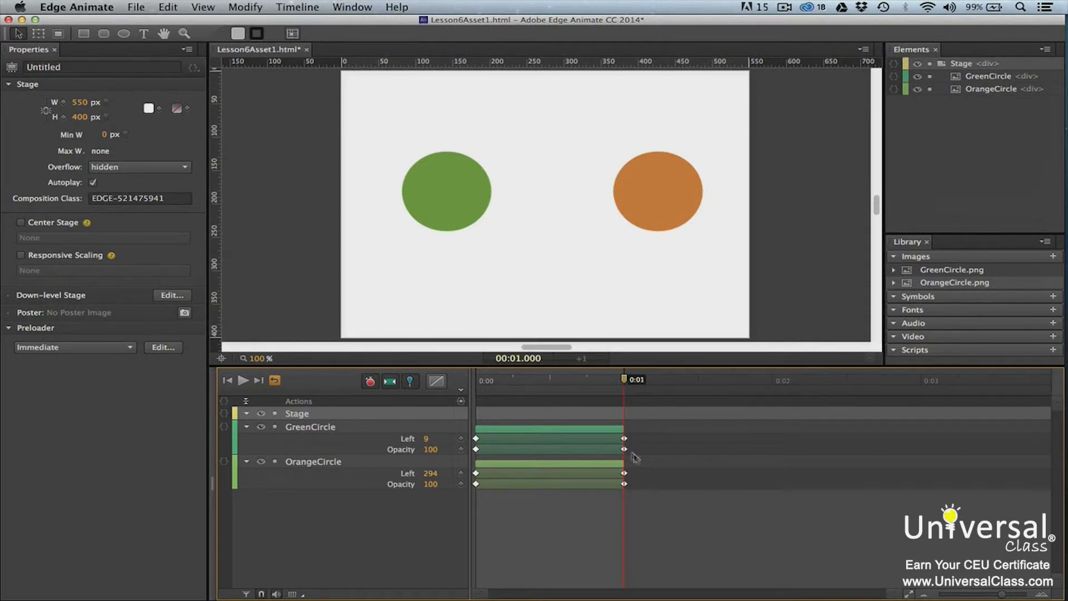
# Try moving the green circle's ending Left keyframe earlier on the timeline, and return it to 0:01
pyautogui.click(623, 438)
pyautogui.moveTo(623, 438); pyautogui.dragTo(573, 438)
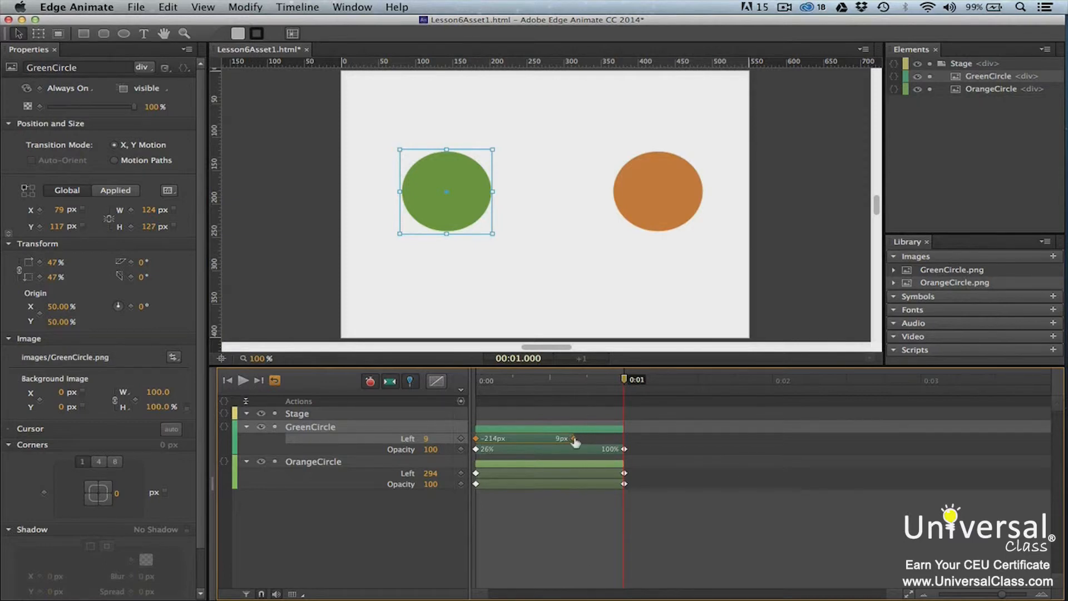
pyautogui.moveTo(575, 440); pyautogui.dragTo(626, 442)
# Insert 2 seconds of time into the timeline at 00:00.321
pyautogui.moveTo(621, 381); pyautogui.dragTo(523, 381)
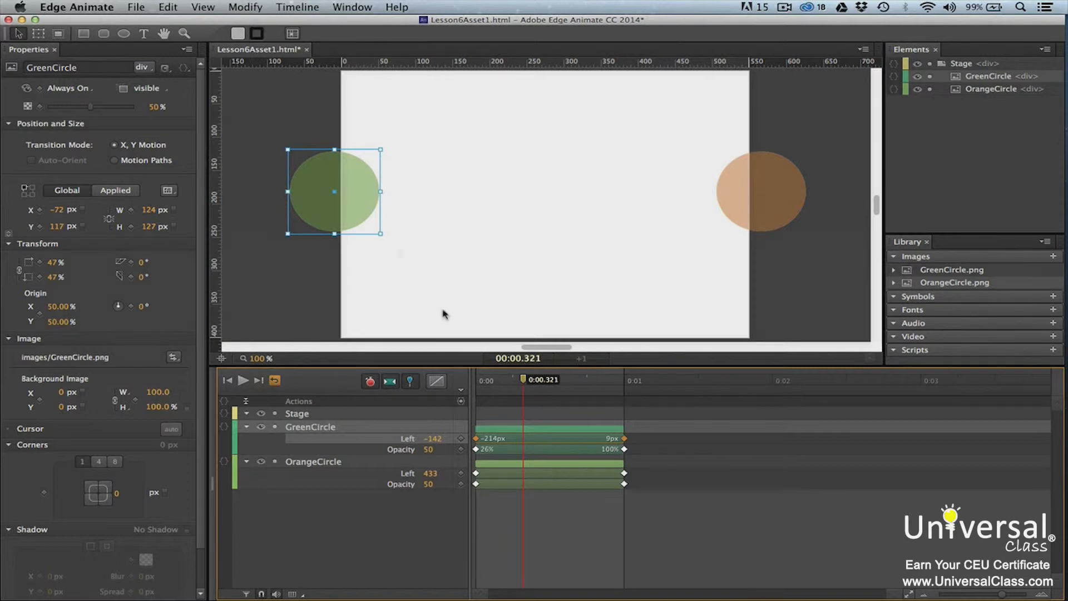
pyautogui.click(312, 12)
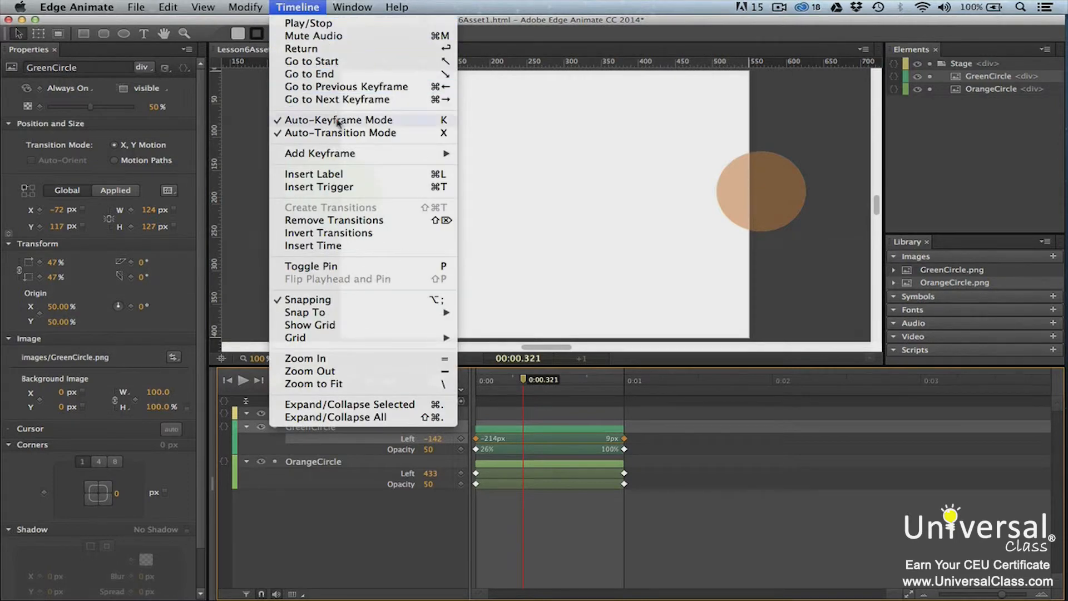
pyautogui.click(368, 246)
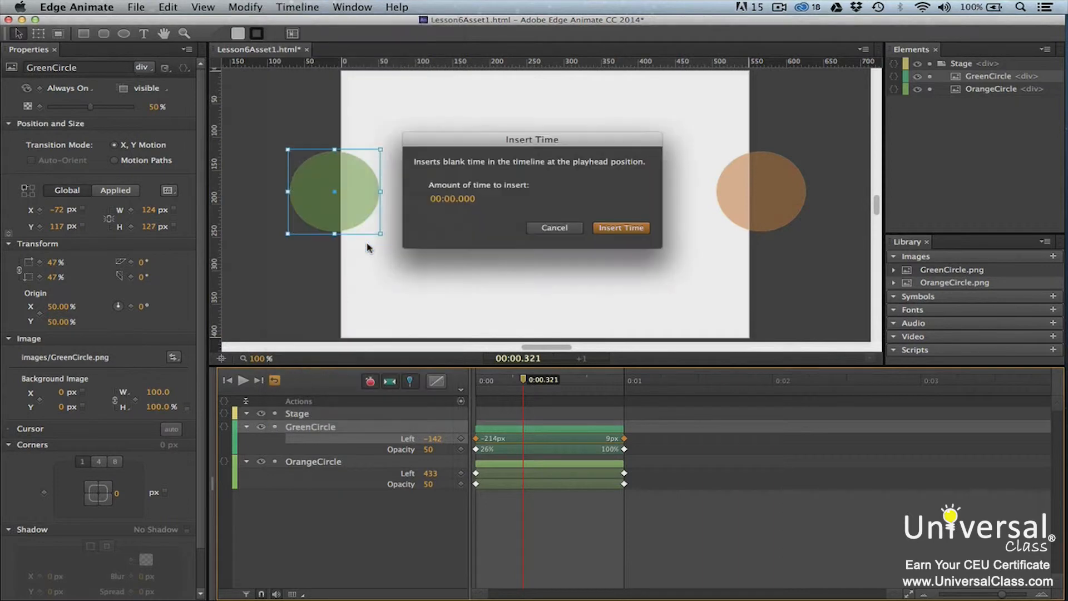
pyautogui.click(454, 202)
pyautogui.press('Right')
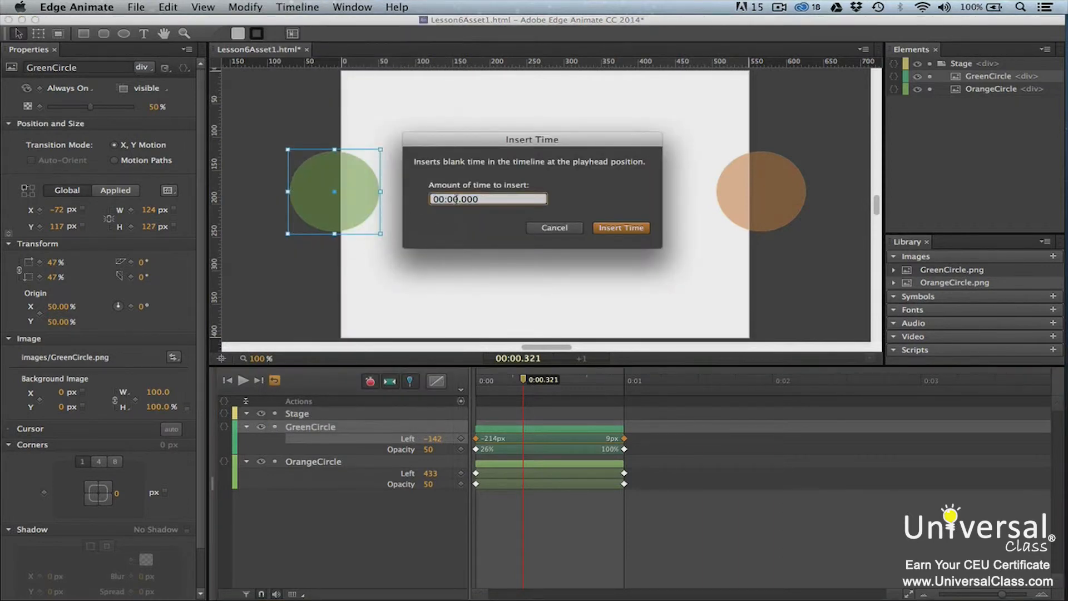
pyautogui.press('BackSpace')
pyautogui.write('2')
pyautogui.click(614, 232)
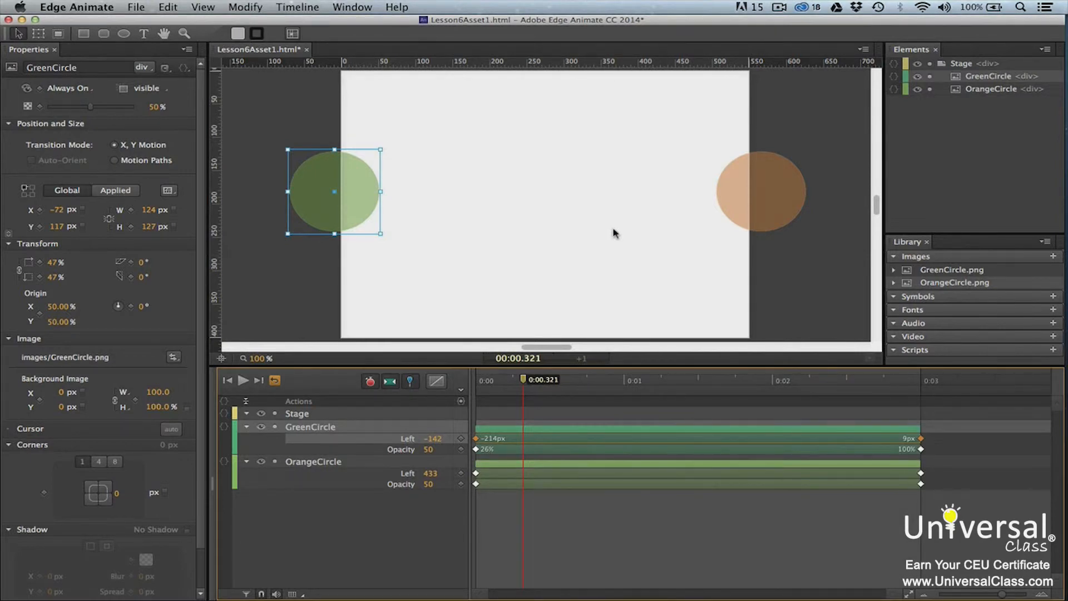
# Add a Display keyframe set to On for the orange circle at 0:00
pyautogui.click(782, 262)
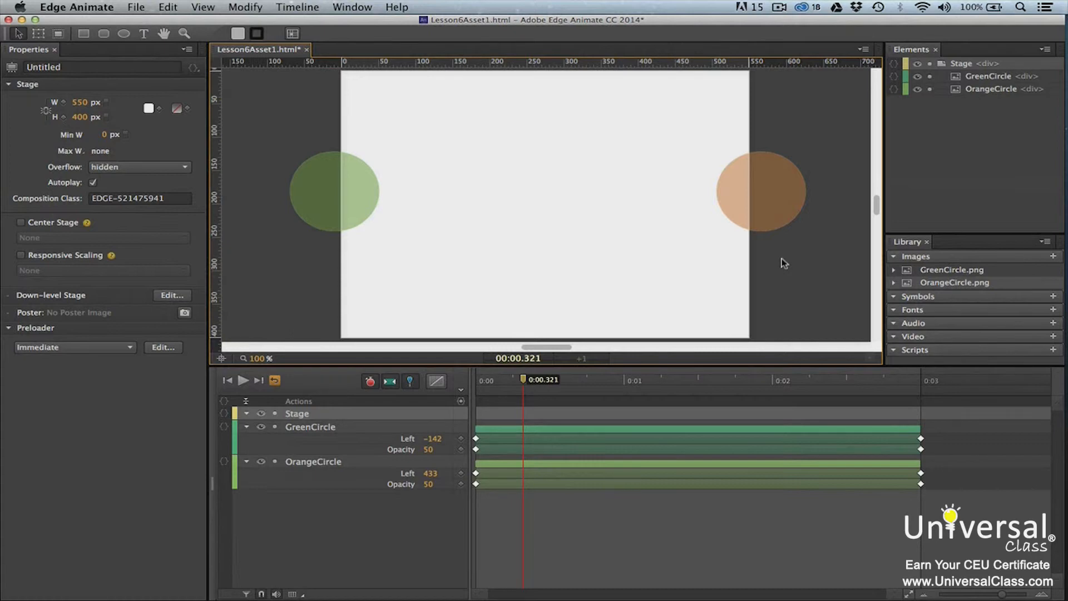
pyautogui.click(777, 221)
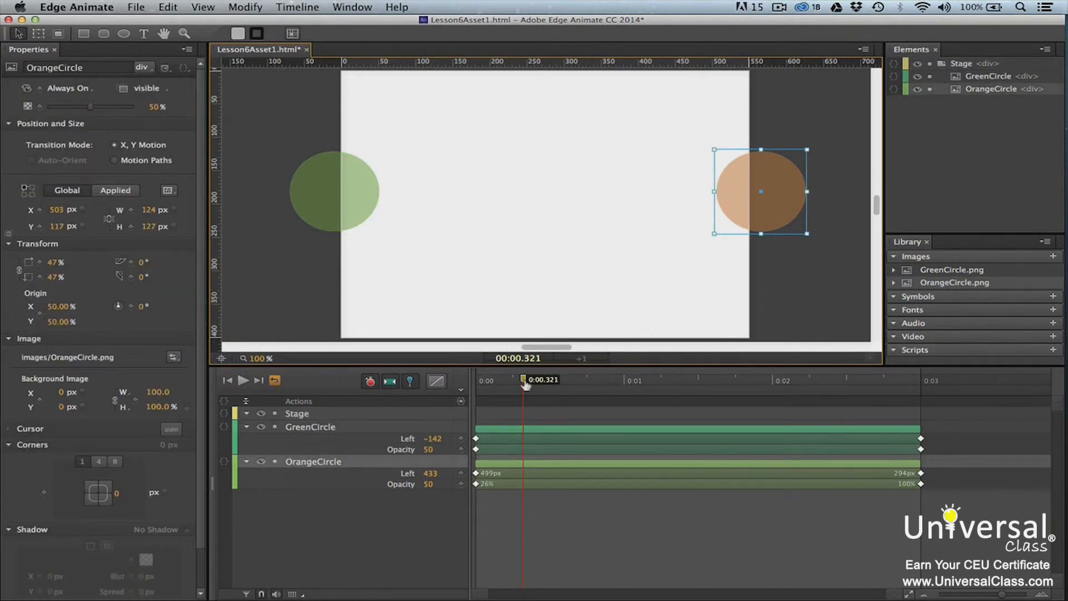
pyautogui.moveTo(522, 387); pyautogui.dragTo(464, 387)
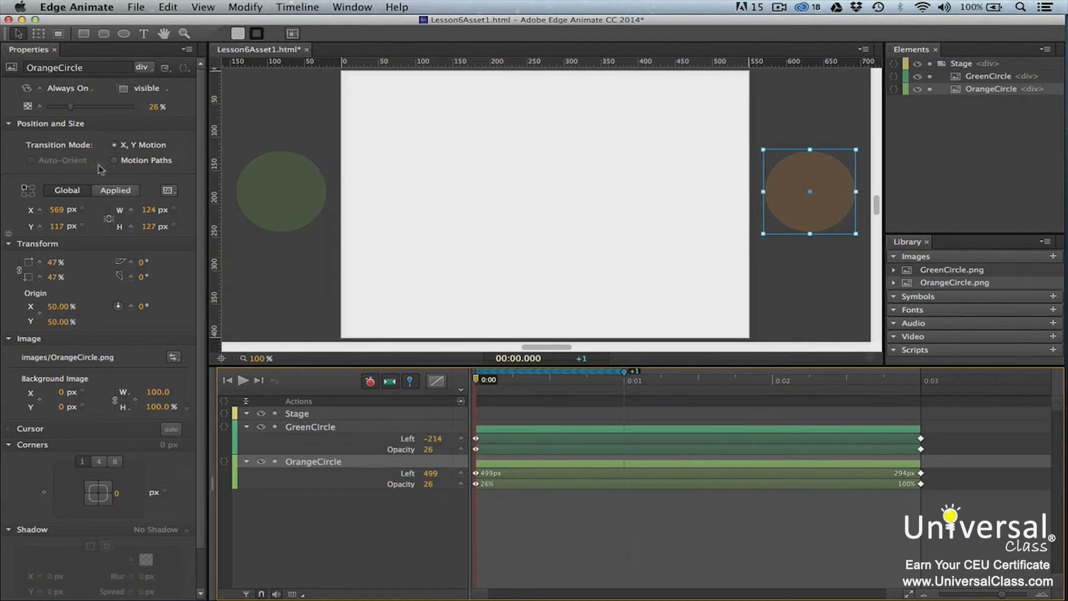
pyautogui.click(39, 89)
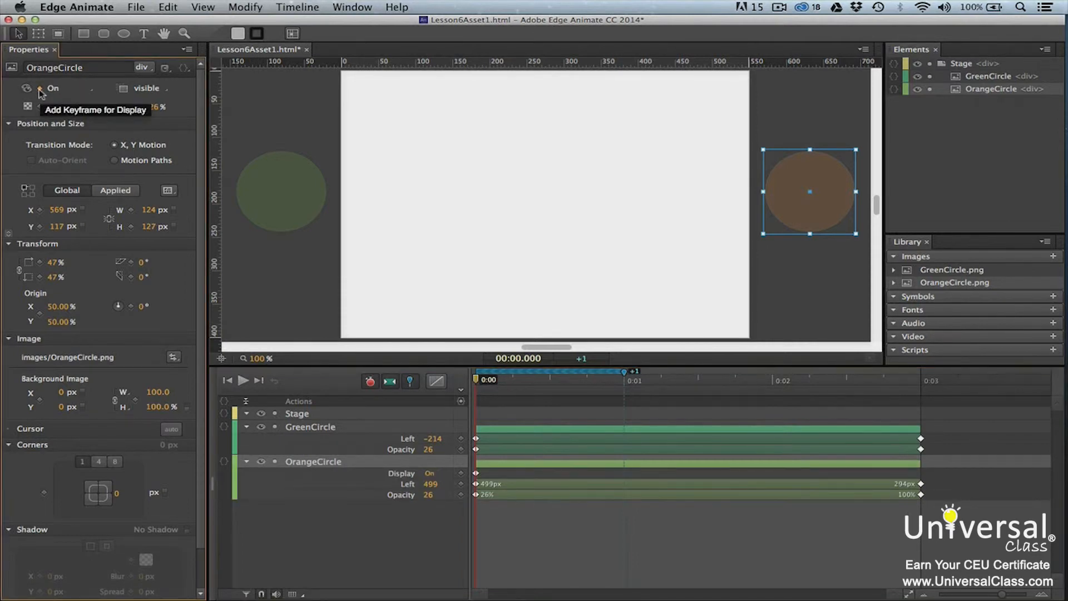
# Set the orange circle's Display to Off at 00:02.370
pyautogui.click(488, 383)
pyautogui.moveTo(487, 383); pyautogui.dragTo(827, 419)
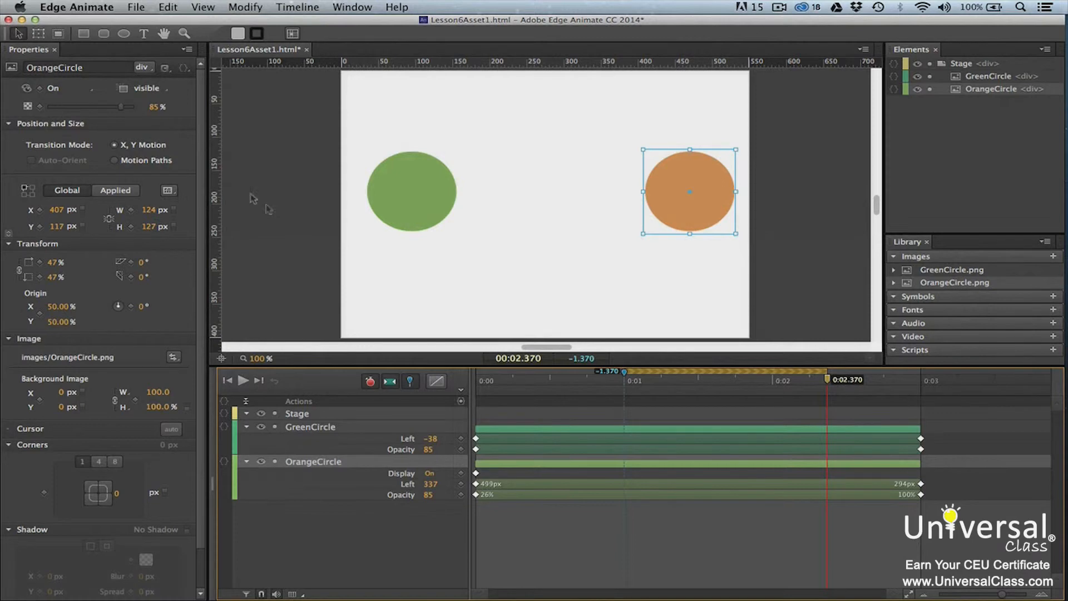
pyautogui.click(93, 97)
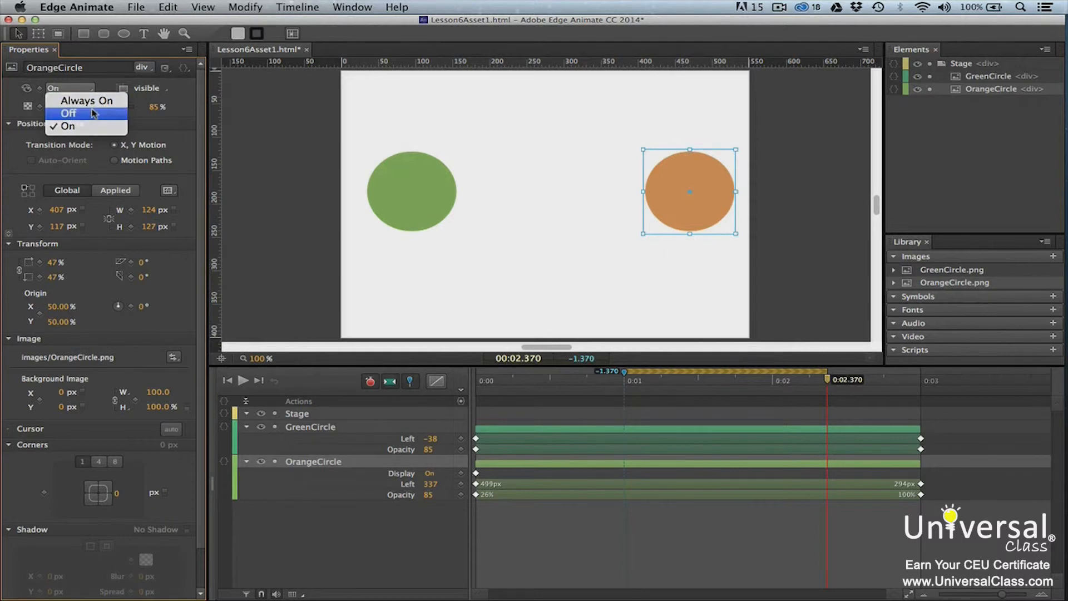
pyautogui.click(95, 113)
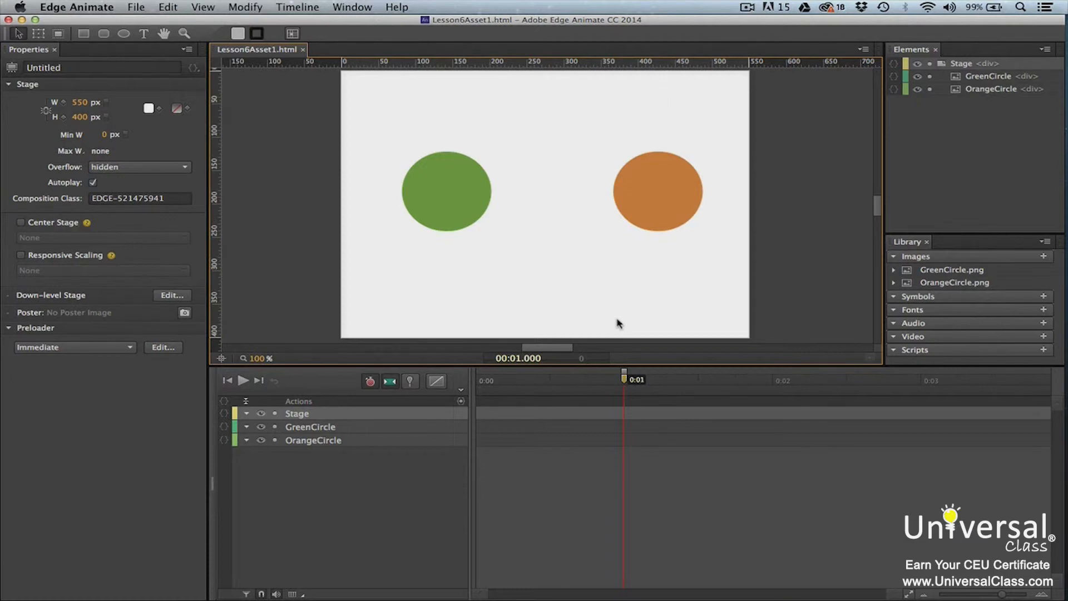
# With the Pin at 0:00 and the playhead at 0:02, scale the green circle to about 20% using the Transform tool, and play the animation
pyautogui.moveTo(624, 378); pyautogui.dragTo(476, 388)
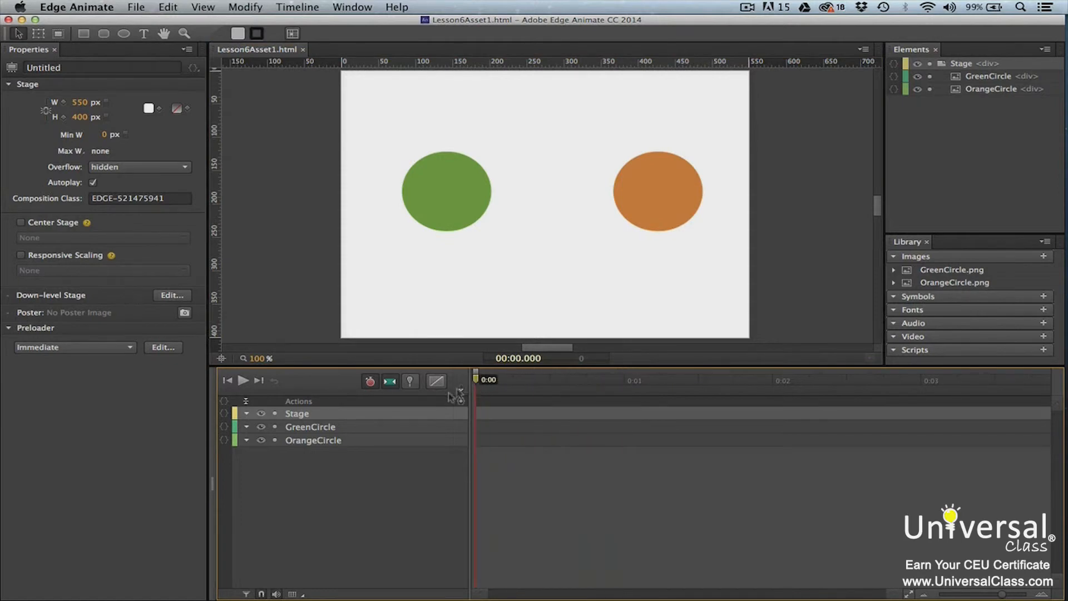
pyautogui.click(410, 382)
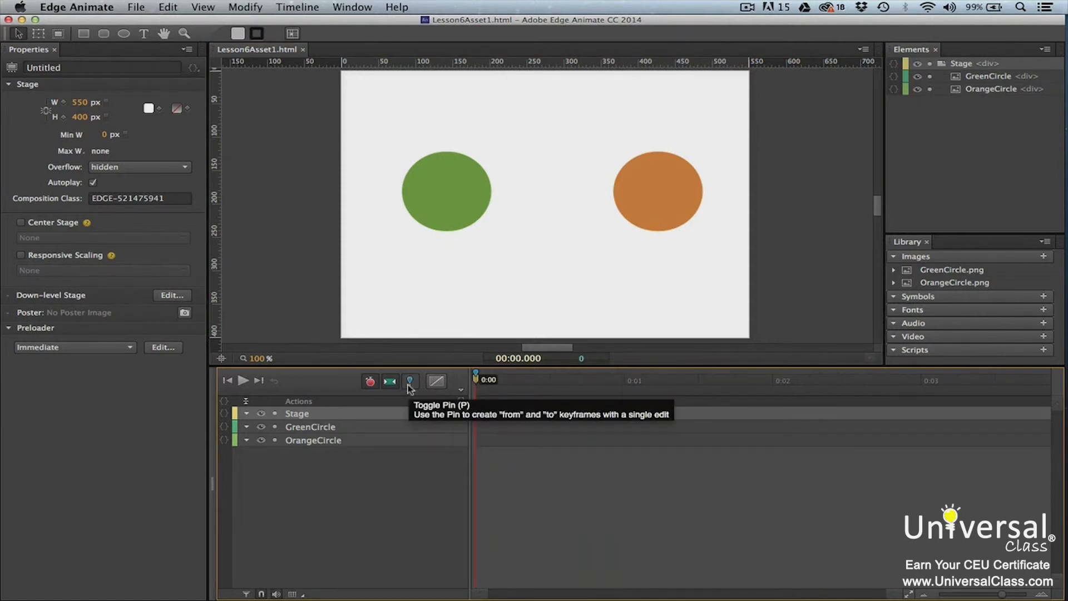
pyautogui.moveTo(476, 384); pyautogui.dragTo(775, 397)
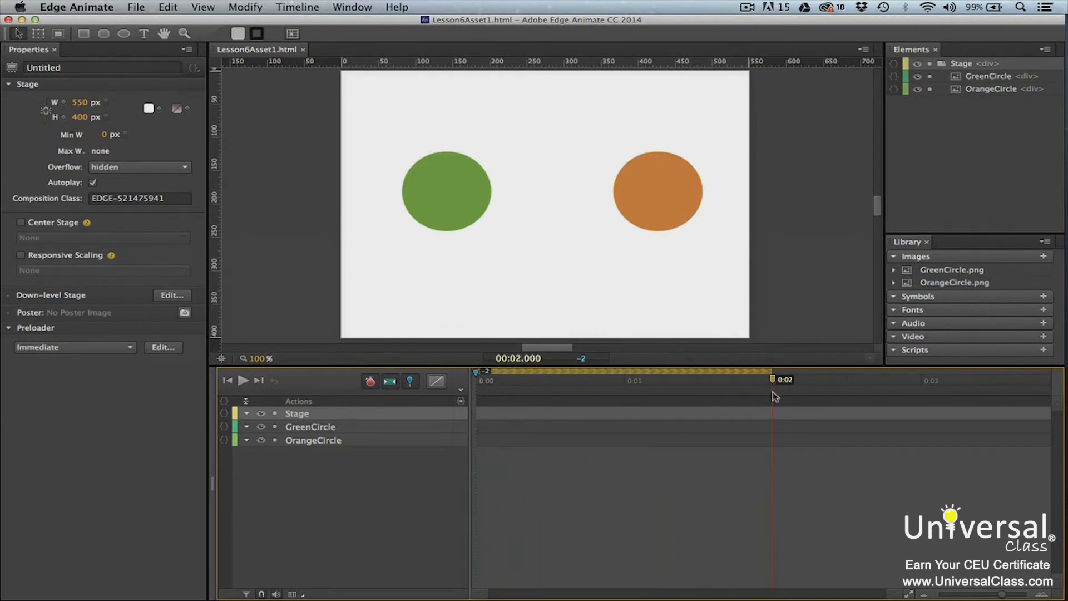
pyautogui.click(466, 215)
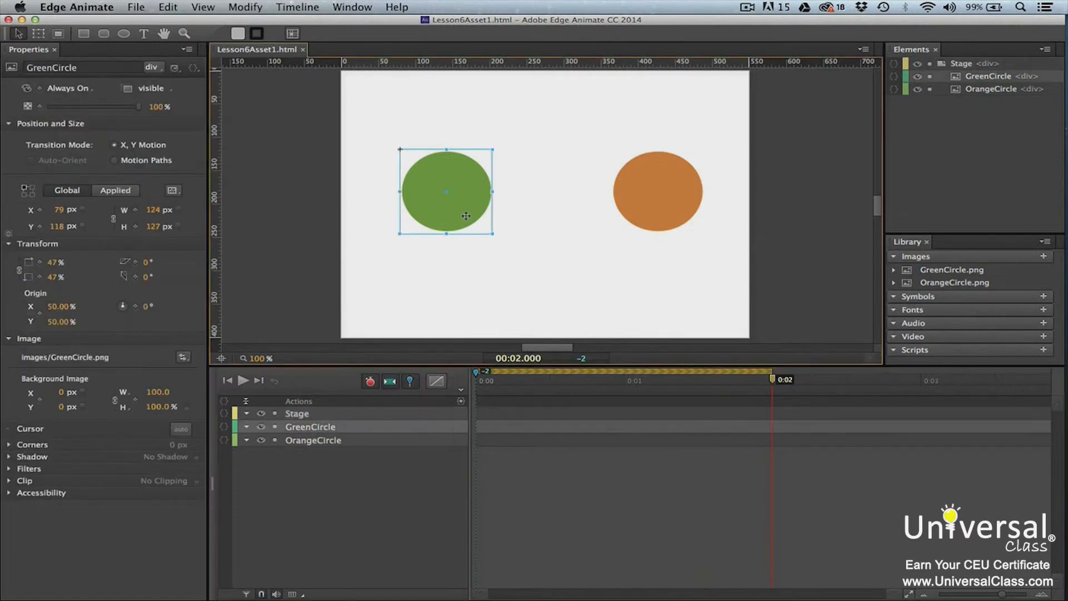
pyautogui.click(37, 34)
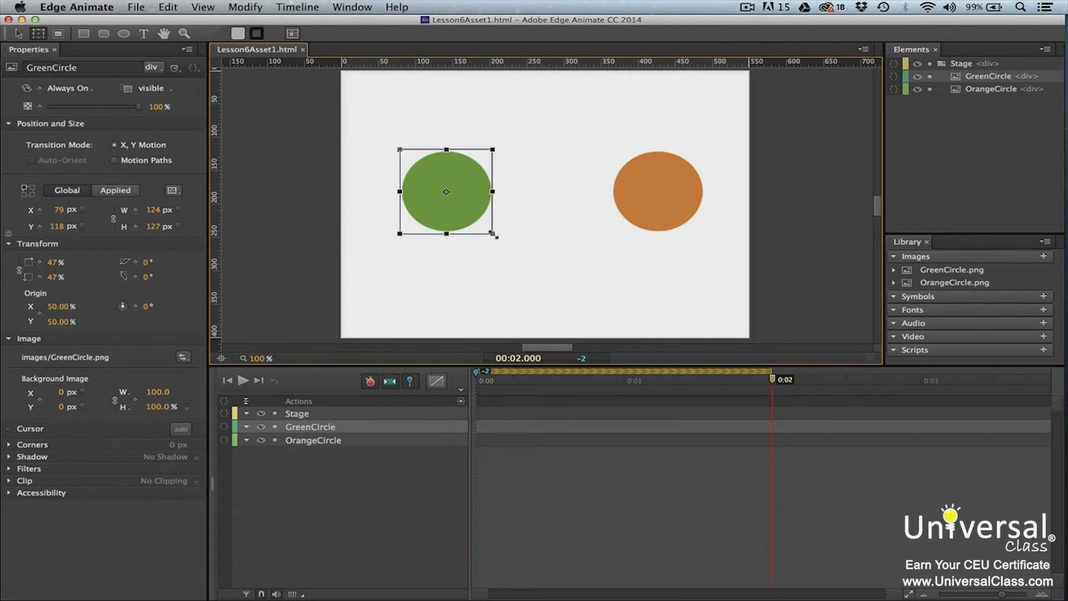
pyautogui.moveTo(493, 234); pyautogui.dragTo(466, 211)
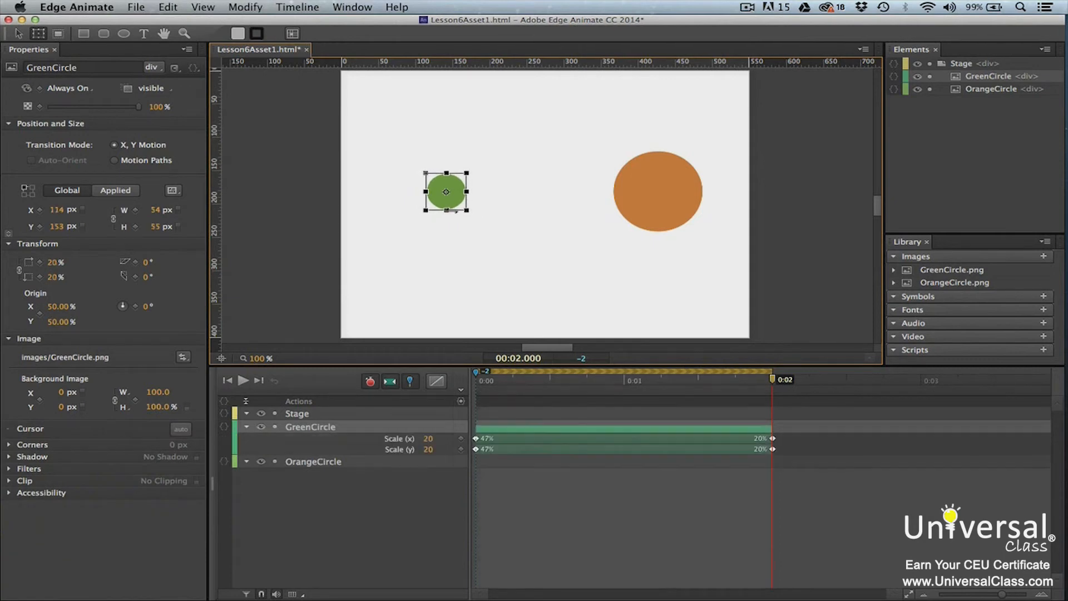
pyautogui.click(243, 381)
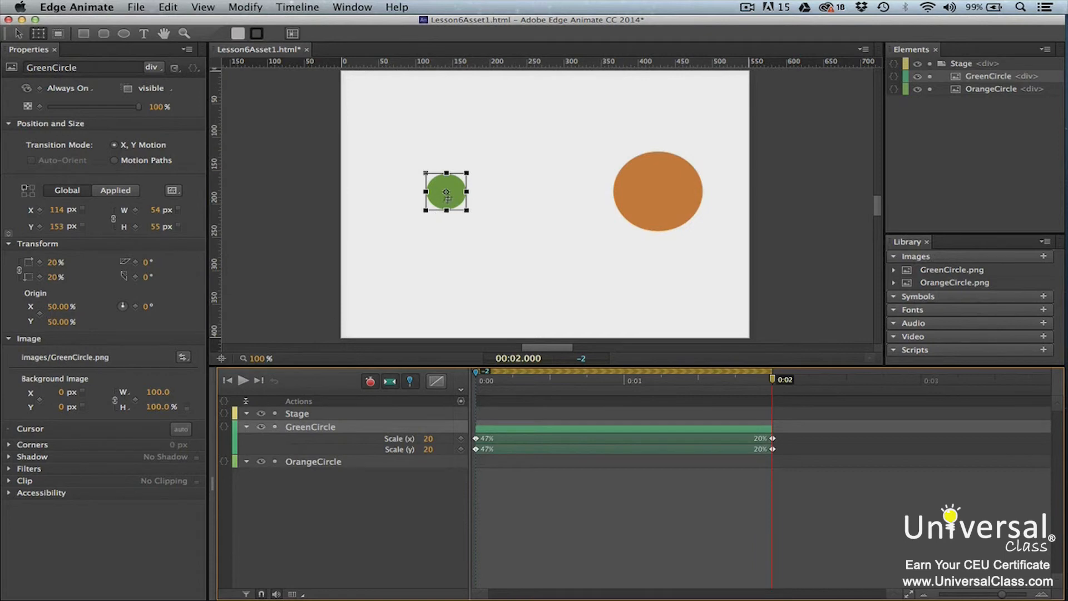
# Move the green circle's transform origin up to about X 51%, Y 27%, and play the animation
pyautogui.moveTo(446, 192); pyautogui.dragTo(446, 184)
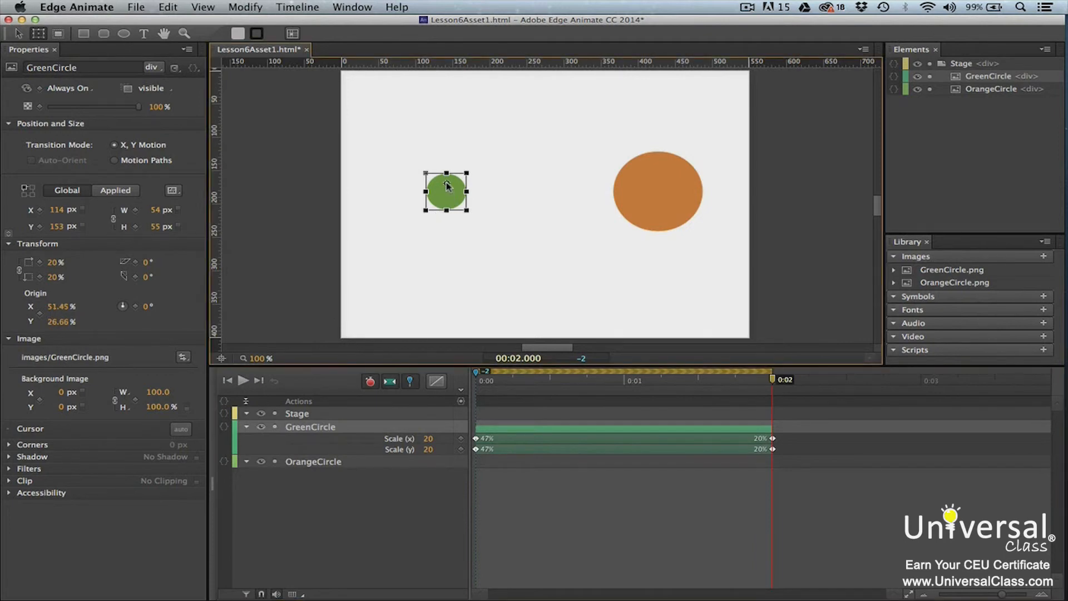
pyautogui.click(244, 380)
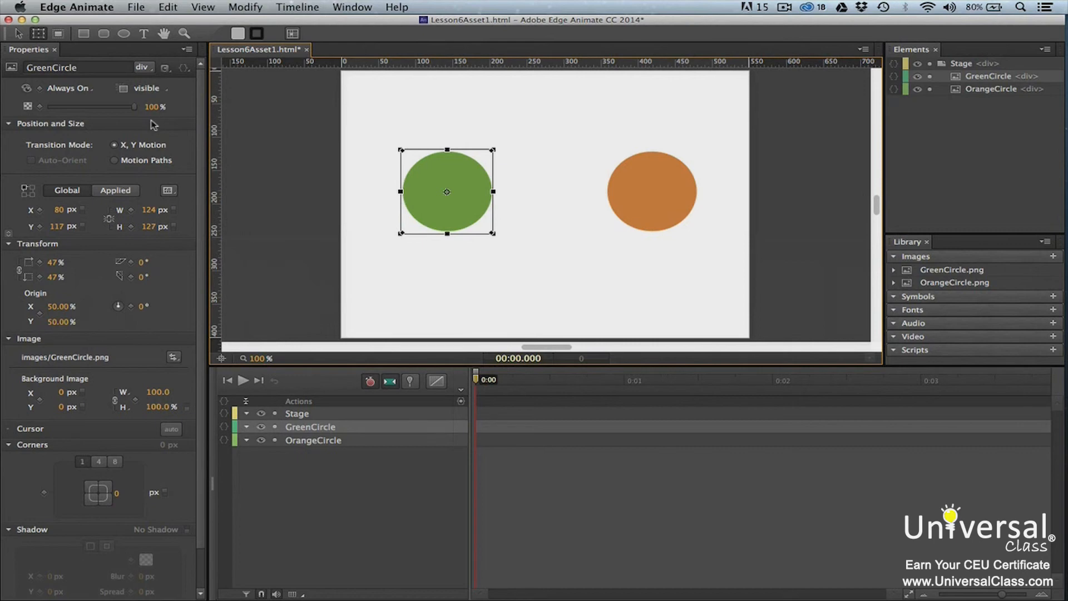
# Animate the green circle's opacity from a 0% keyframe at 0:00 to 100% at 0:02, and play the fade-in
pyautogui.moveTo(134, 107); pyautogui.dragTo(42, 111)
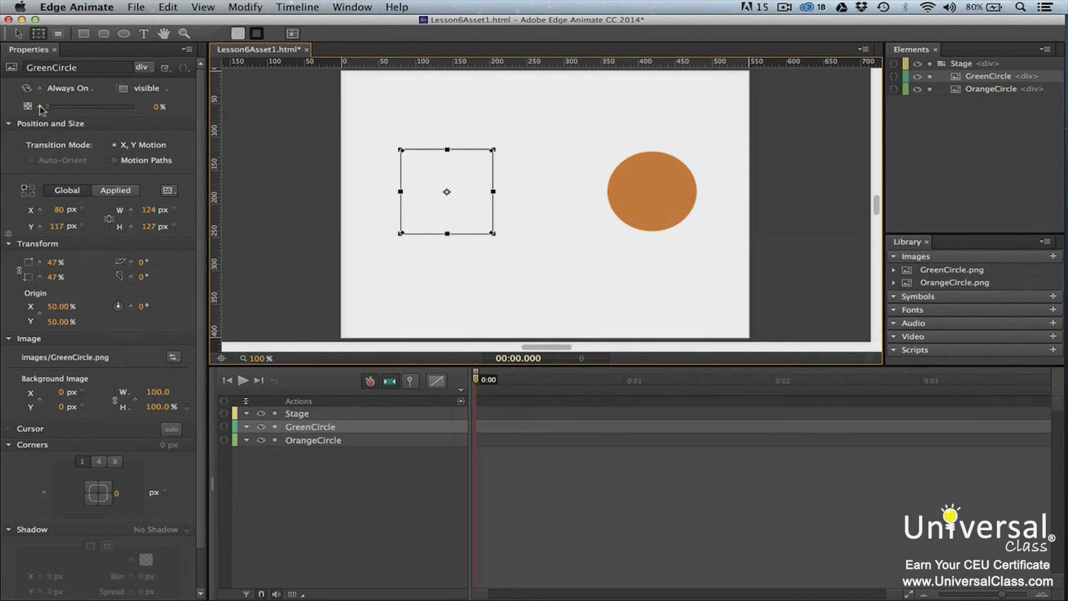
pyautogui.click(40, 107)
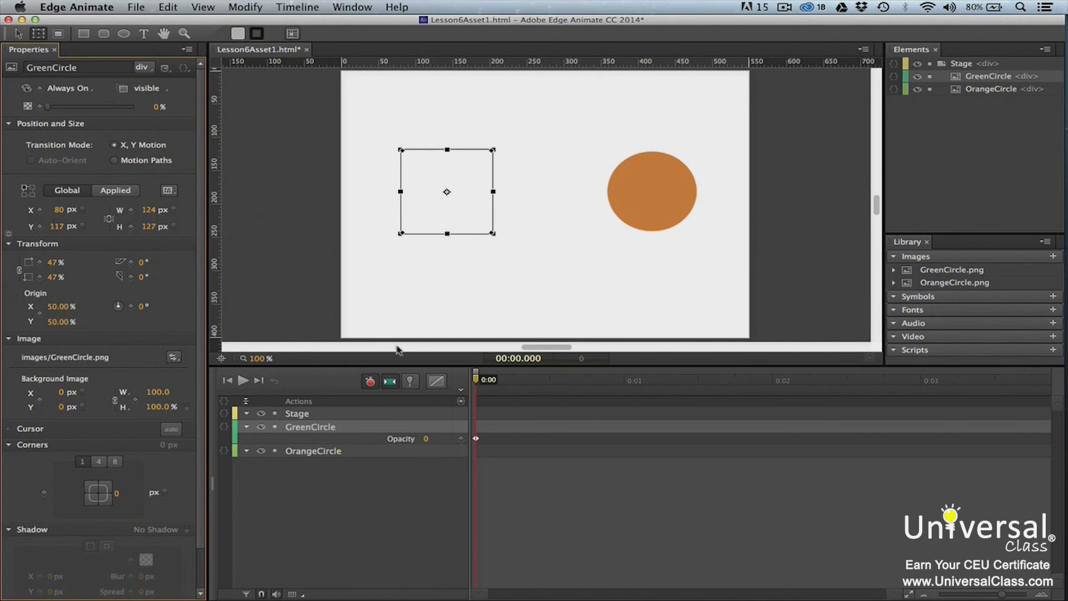
pyautogui.moveTo(474, 381); pyautogui.dragTo(770, 412)
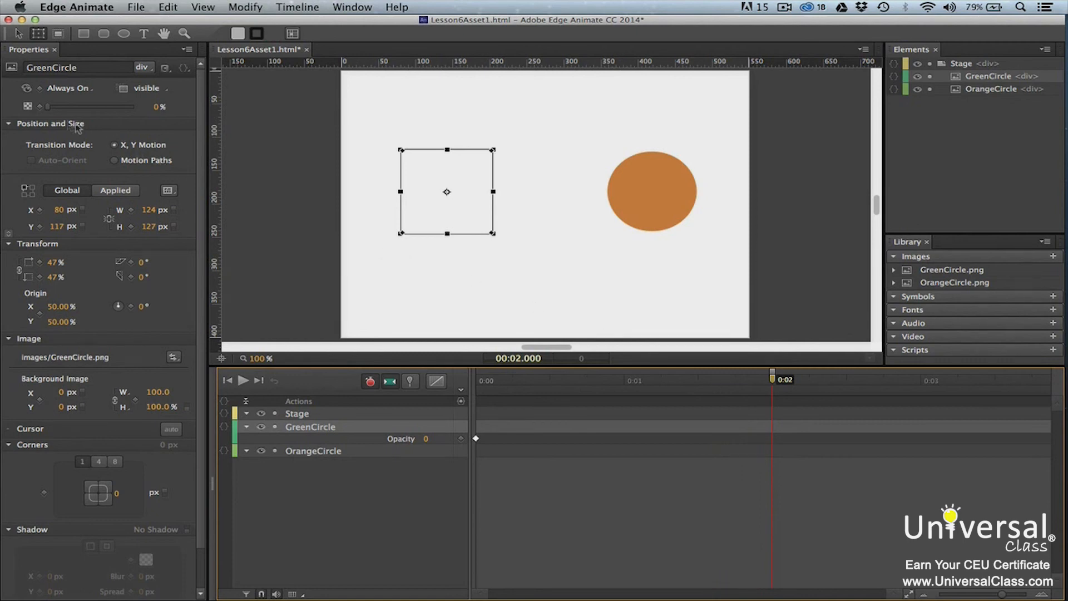
pyautogui.moveTo(48, 106); pyautogui.dragTo(150, 119)
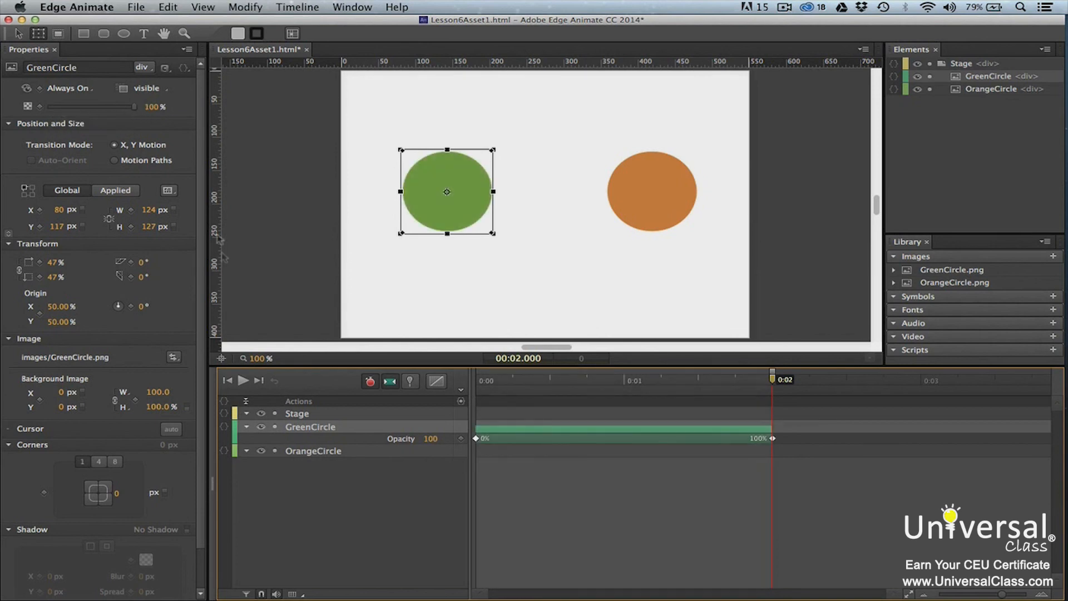
pyautogui.click(242, 381)
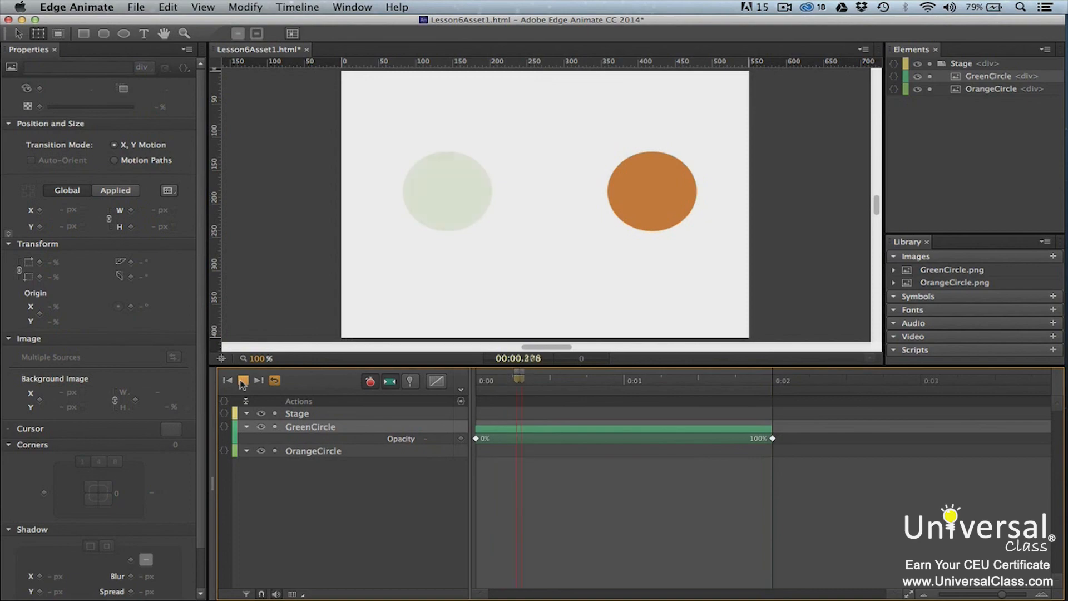